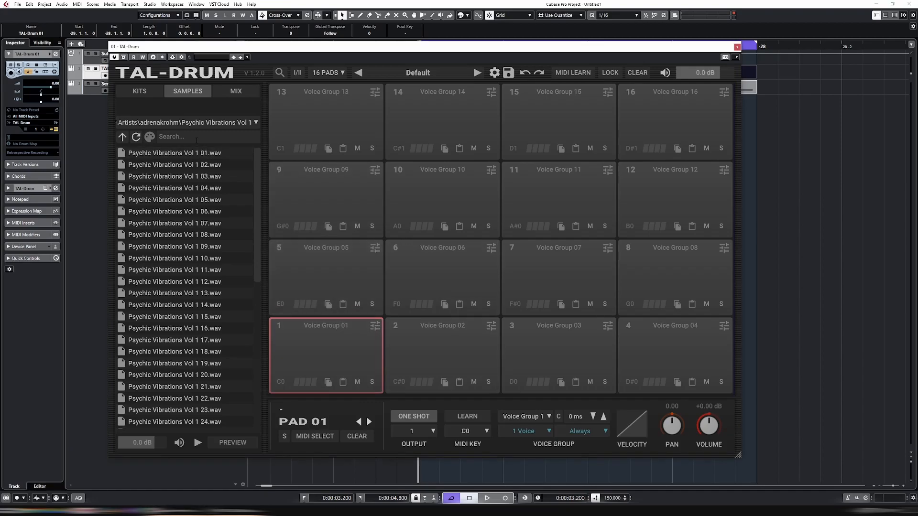
Step: Load the sample Psychic Vibrations Vol 1 01.wav onto pad 1
drag(165, 154, 339, 344)
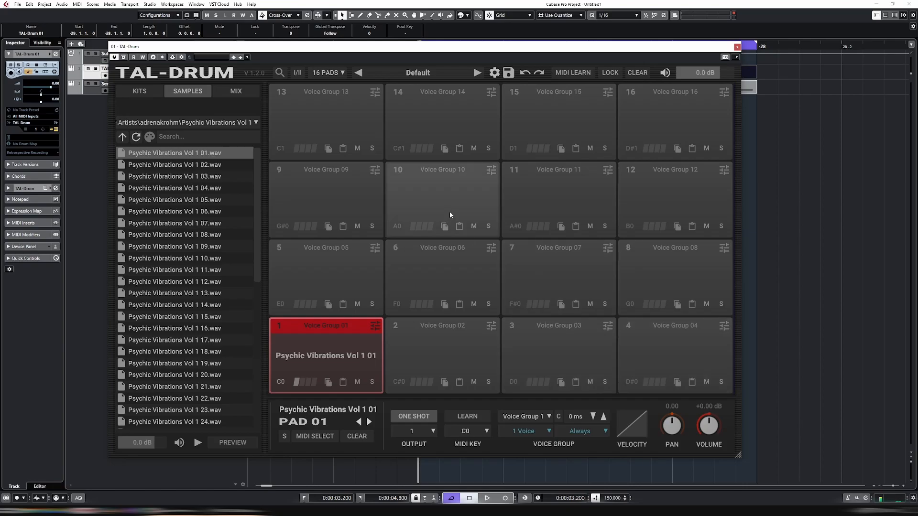
Step: Switch the pad layout to 32 pads and then return it to 16 pads
click(343, 73)
click(334, 97)
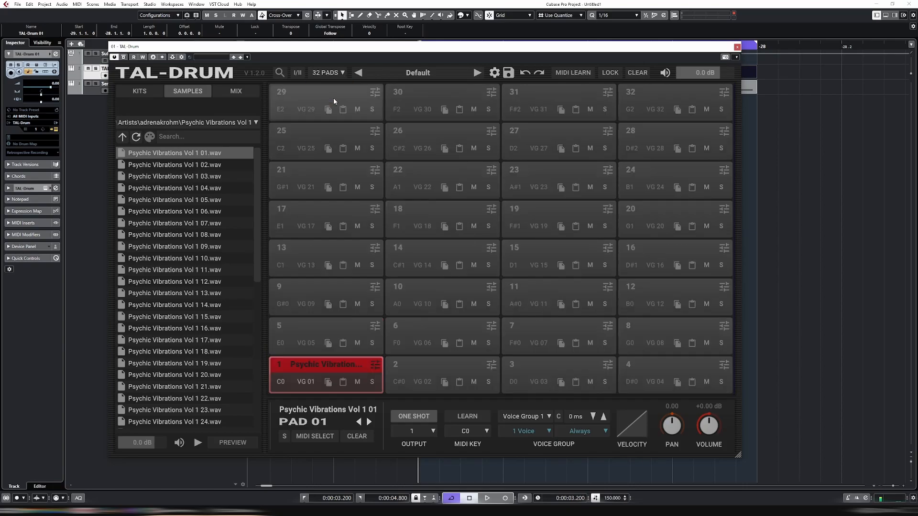
click(341, 73)
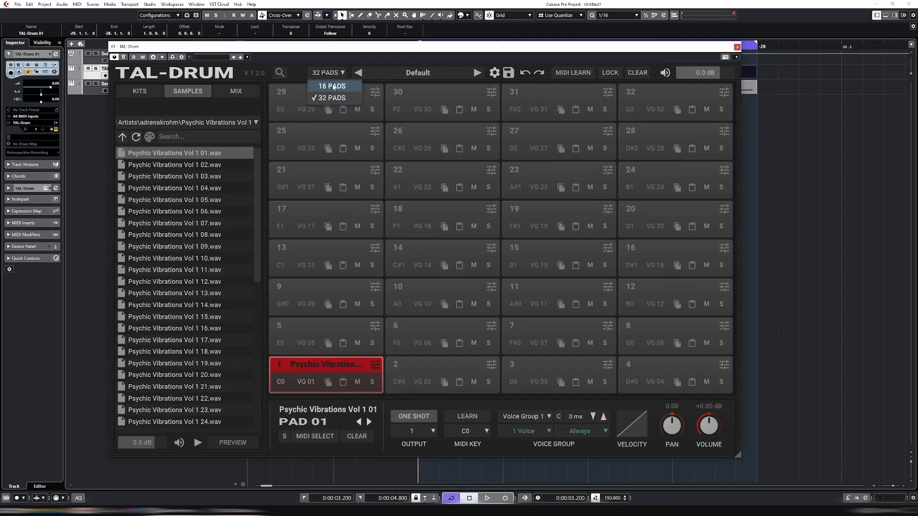
click(330, 85)
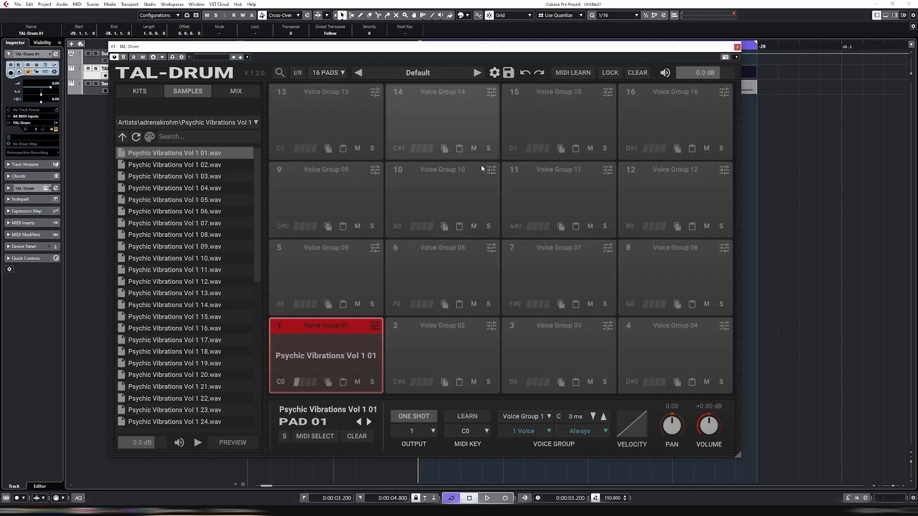
Step: Open pad 1's detailed settings and examine the available filter types and the high-pass control
click(375, 325)
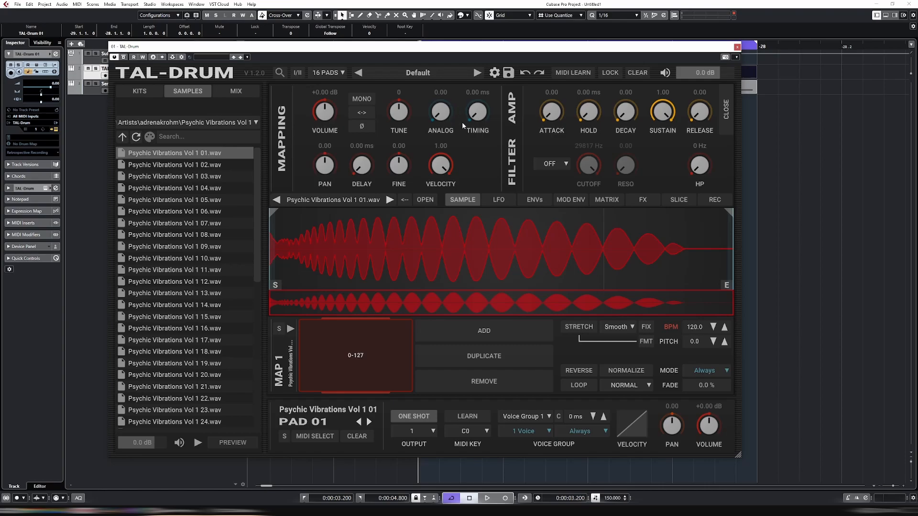
click(563, 165)
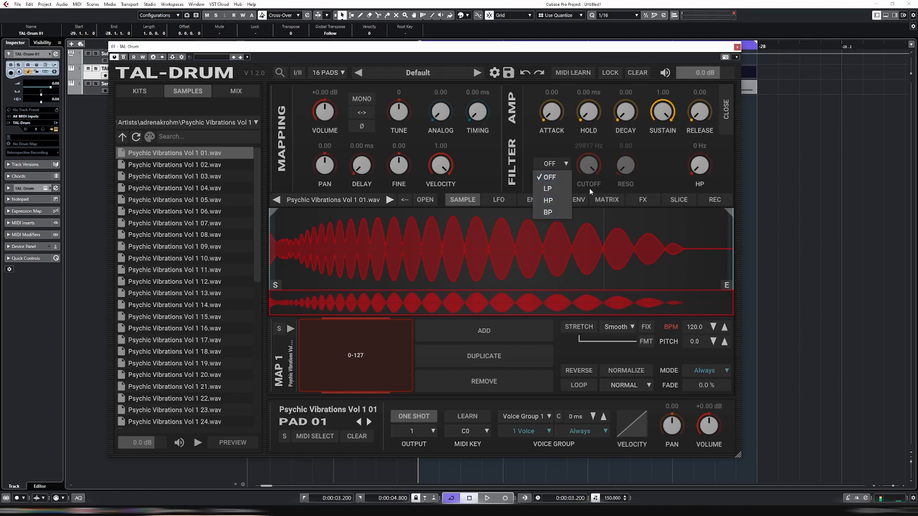
click(644, 175)
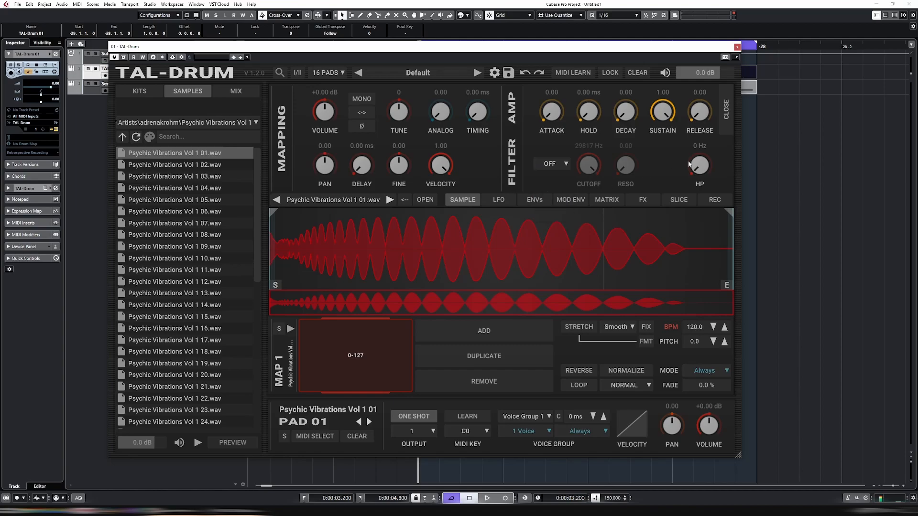
mouse_move(696, 166)
mouse_down()
mouse_move(703, 151)
mouse_move(704, 168)
mouse_up()
Step: Add three empty sample maps to pad 1 and look through the playback modes for the fourth map
click(507, 332)
click(507, 333)
click(512, 333)
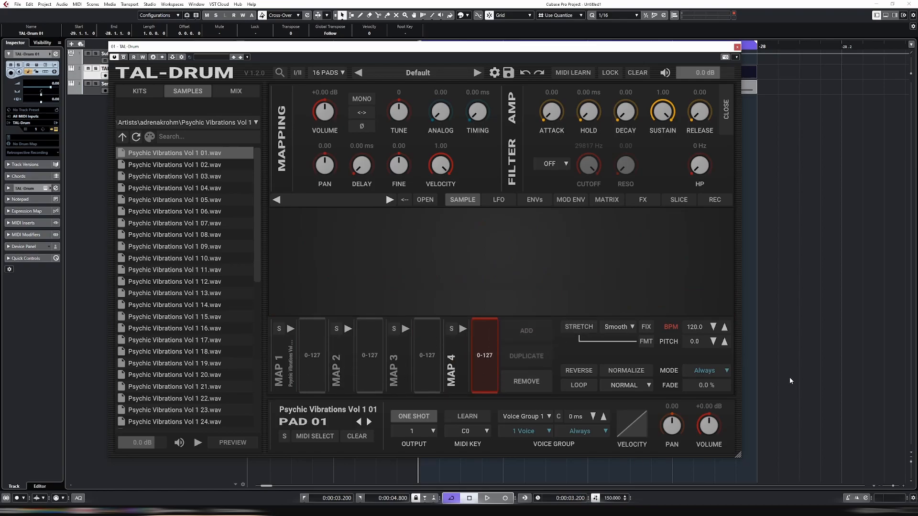
click(718, 370)
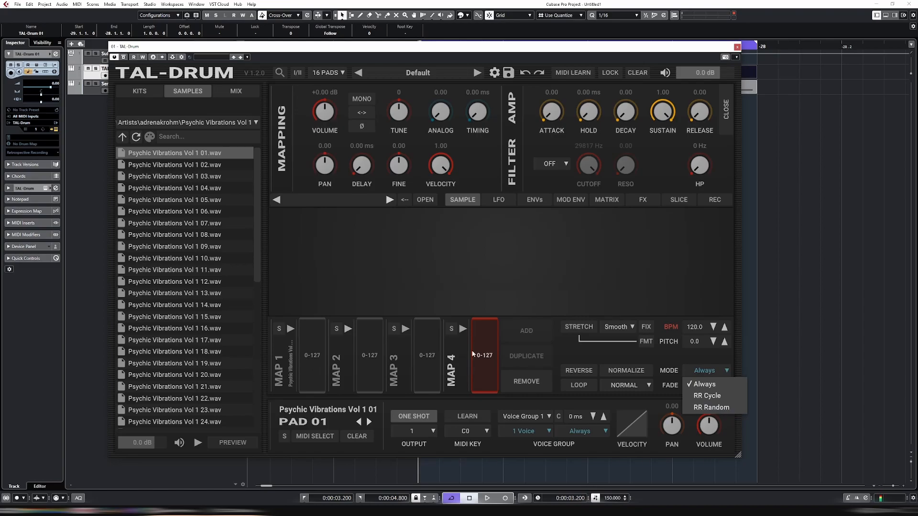
click(682, 357)
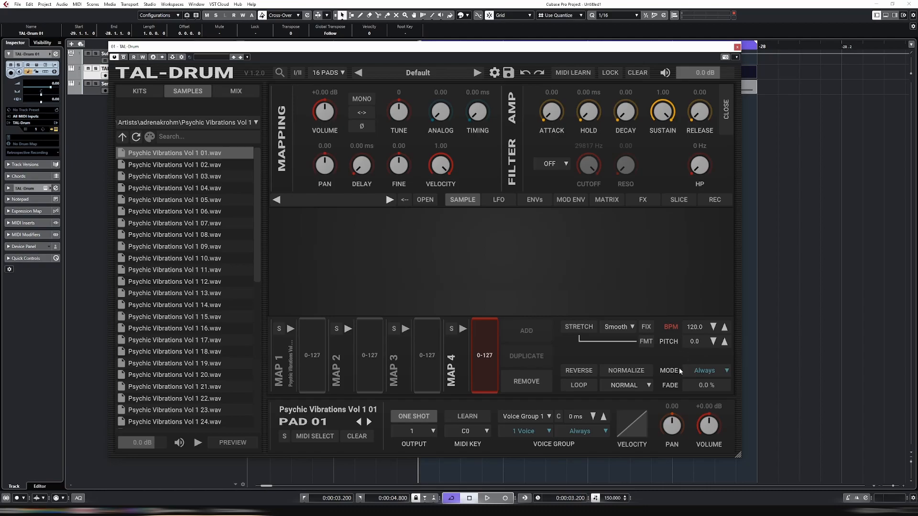
Step: View the LFO settings and try LFO Unipolar as the source of the first modulation matrix slot
click(499, 199)
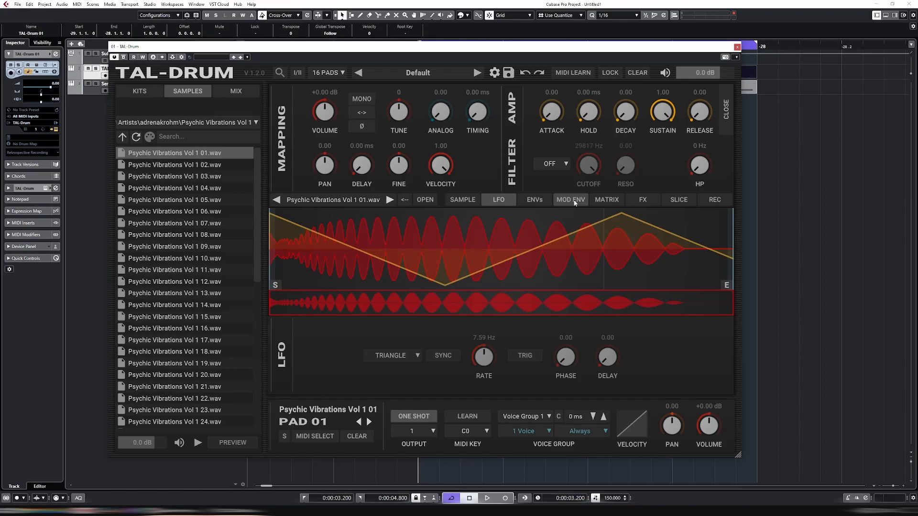
click(600, 203)
click(334, 231)
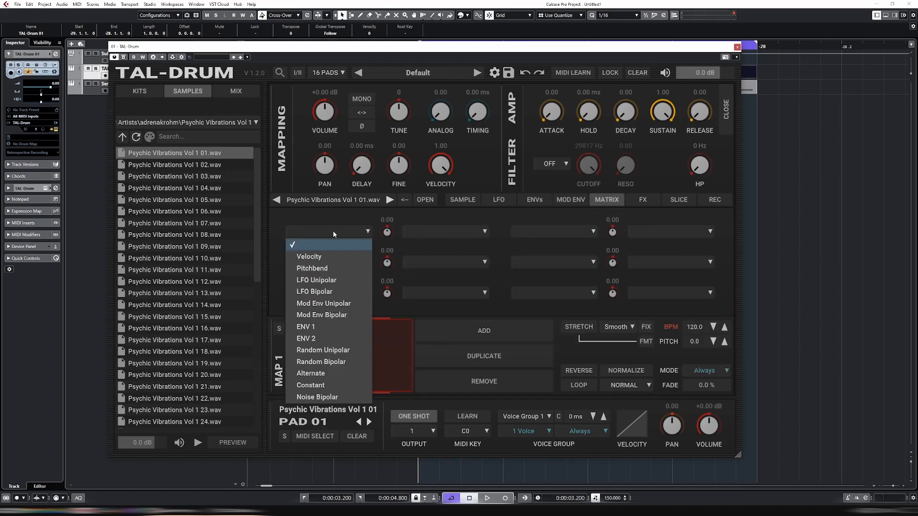
click(338, 282)
click(450, 231)
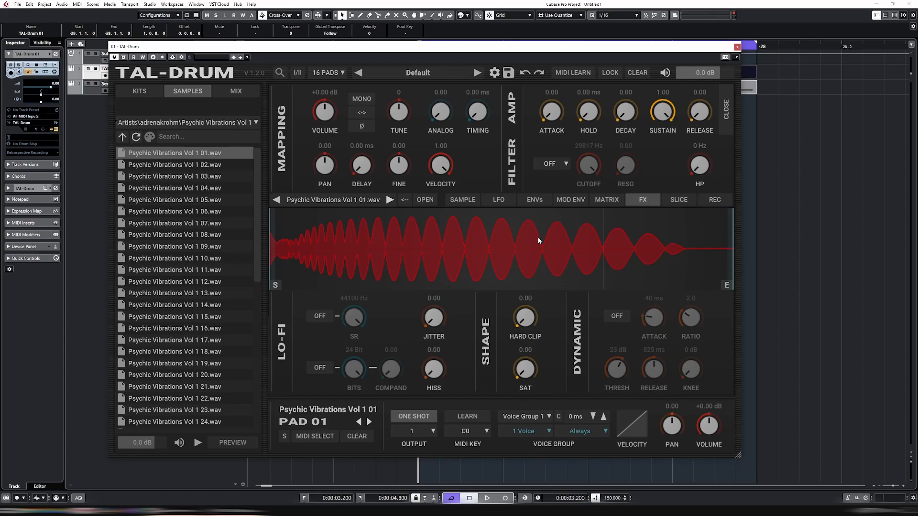
Step: Enable the lo-fi sample-rate and bit reduction effects and the dynamics section for pad 1
click(324, 317)
click(326, 317)
click(326, 369)
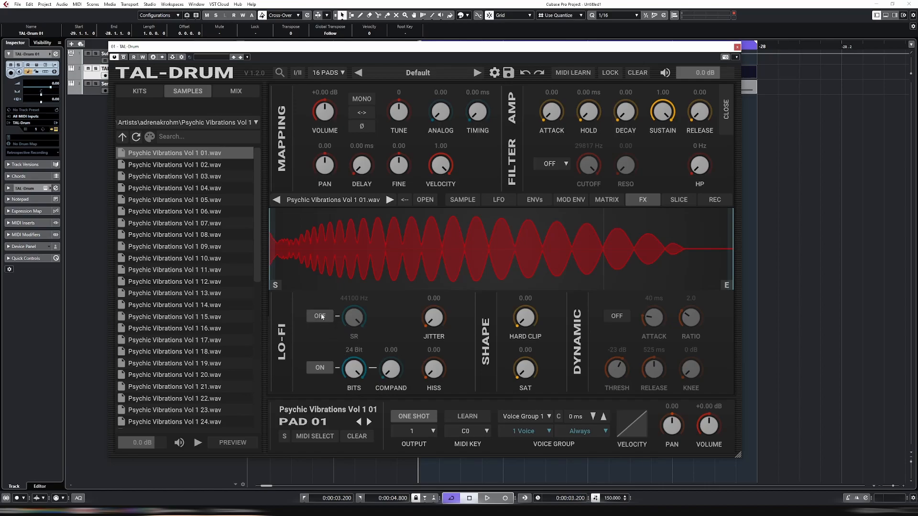
click(323, 315)
click(617, 318)
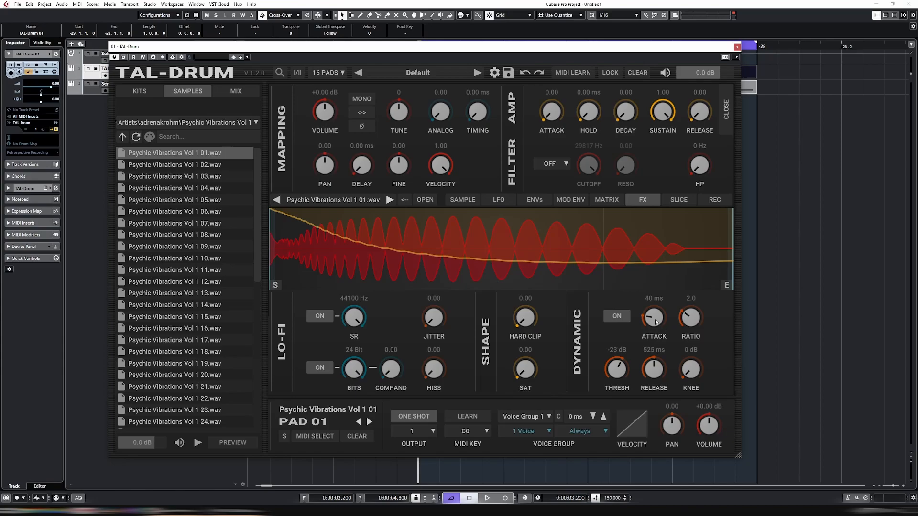
Step: Set the compressor to ratio 12.0, threshold -34 dB, release 309 ms, knee 3 dB and attack about 84 ms
drag(654, 319, 712, 252)
drag(712, 253, 713, 248)
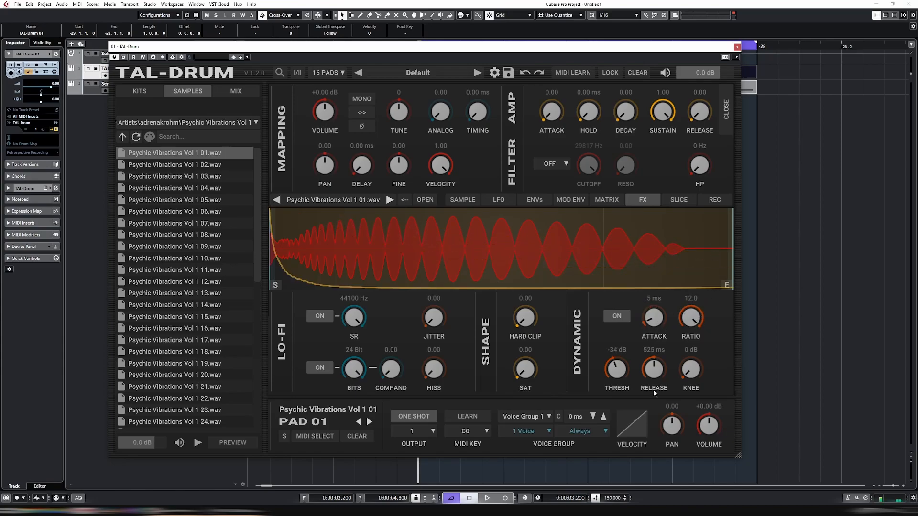
drag(664, 350, 659, 407)
drag(701, 341, 620, 307)
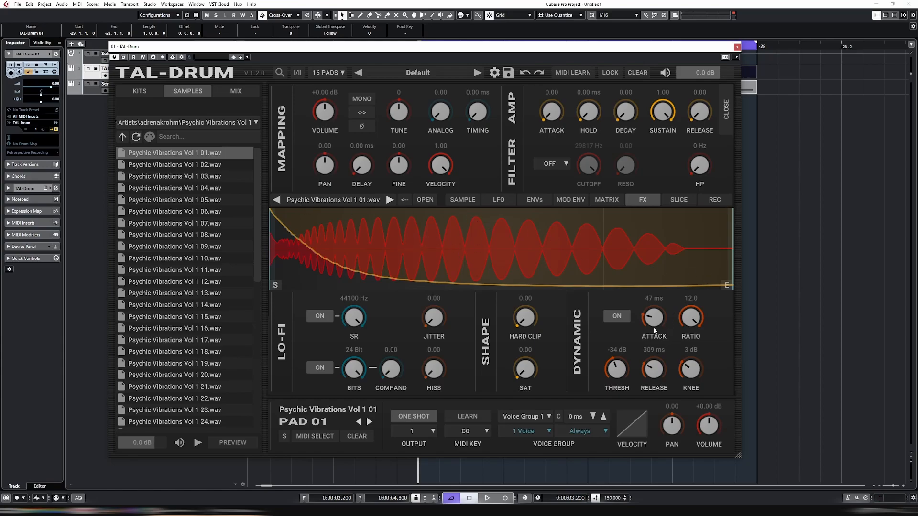
drag(664, 331, 665, 313)
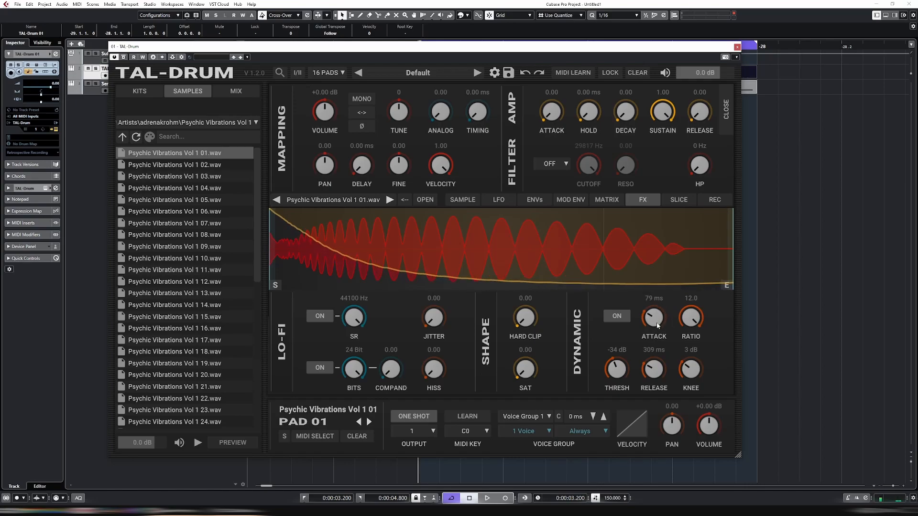
drag(655, 323, 655, 322)
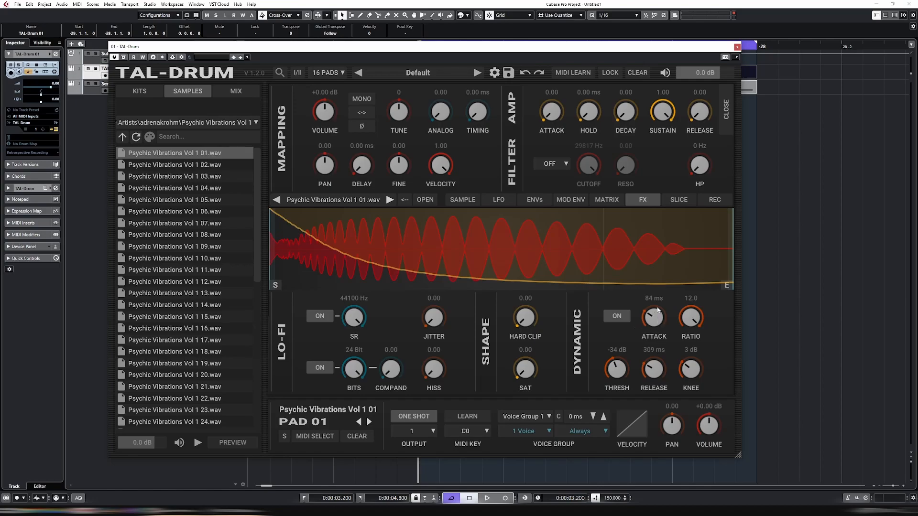
drag(656, 323, 658, 319)
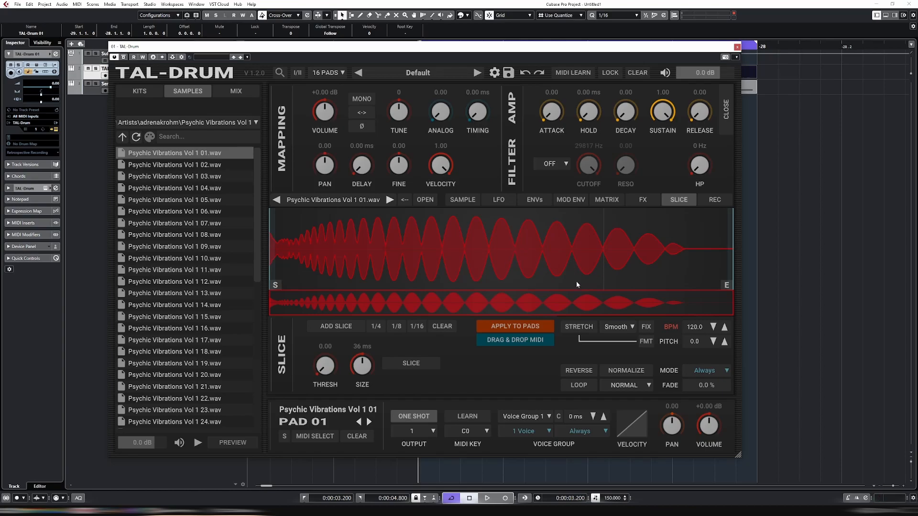
Step: Assign ENV 1 as the source of the first modulation matrix slot and choose a destination for it
click(534, 200)
click(500, 200)
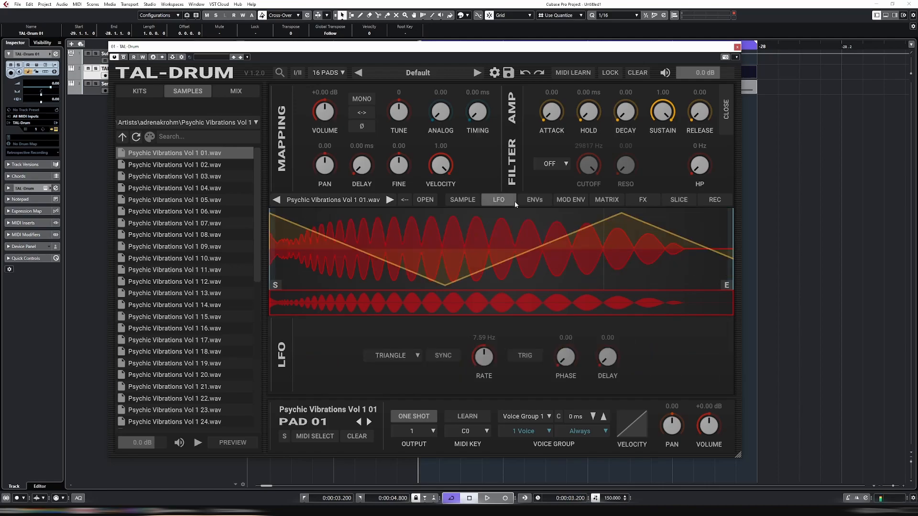
click(534, 201)
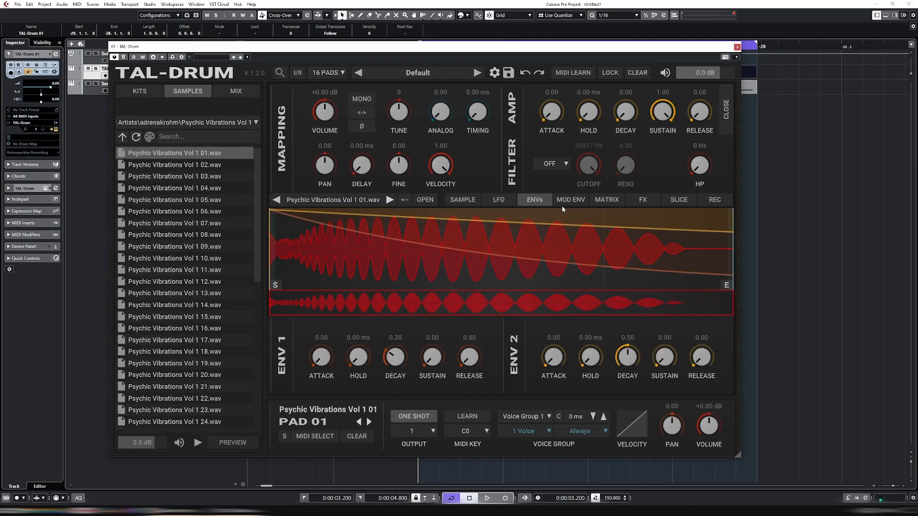
click(613, 200)
click(348, 232)
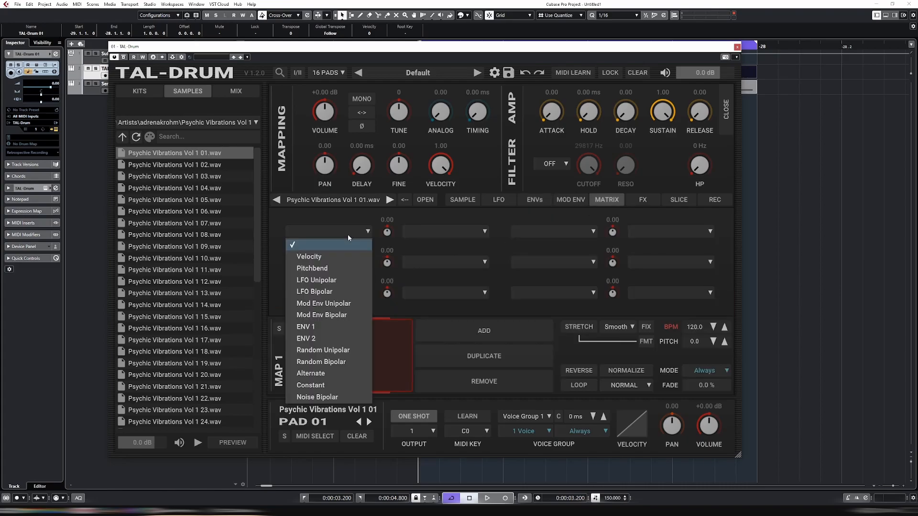
click(329, 327)
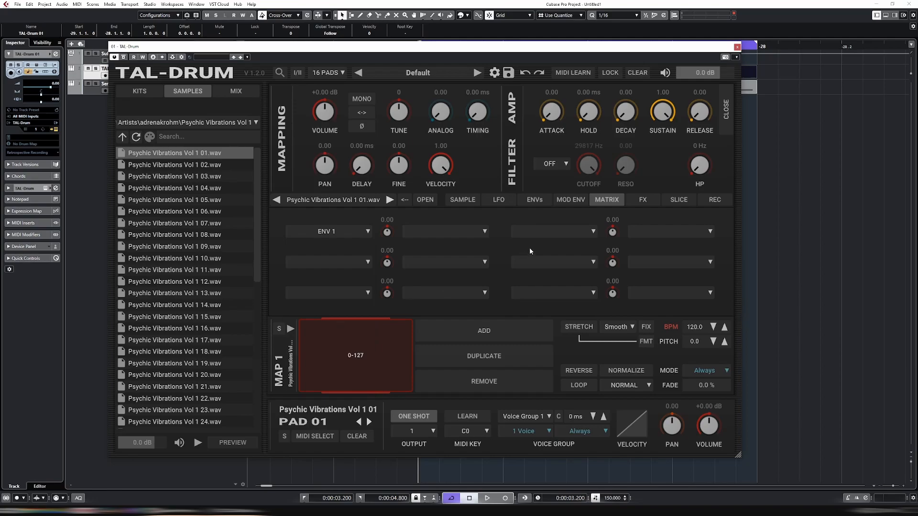
click(454, 232)
click(445, 254)
Step: Set ENV 1's decay to 0.20 and hold to about 31.81 ms, and return to the pad grid
click(535, 200)
drag(391, 363, 363, 343)
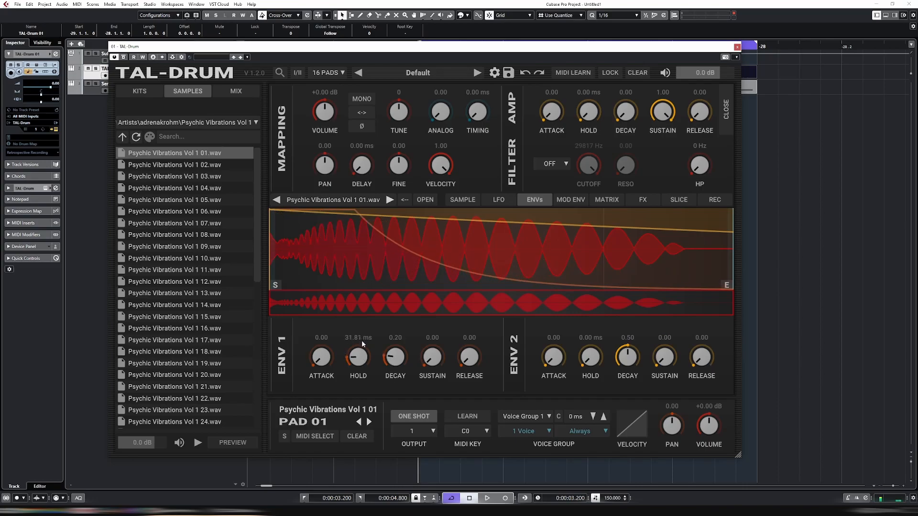
click(463, 200)
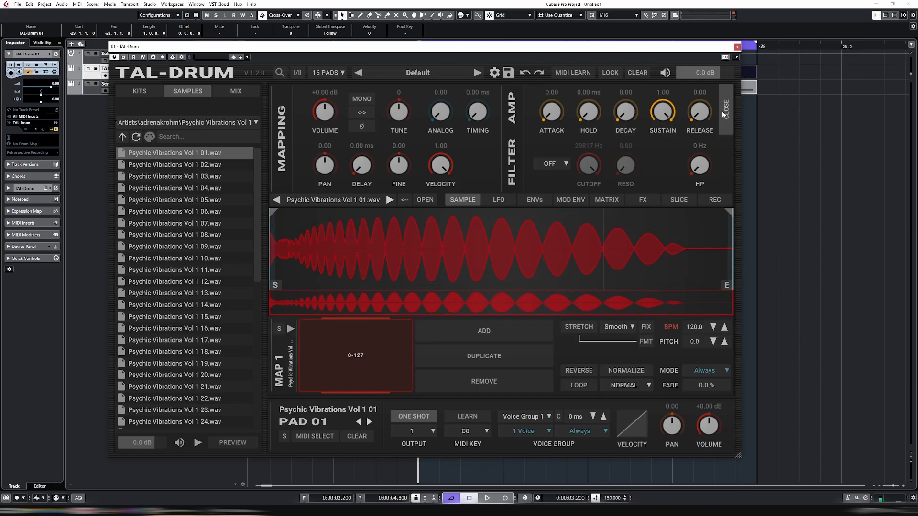
click(726, 110)
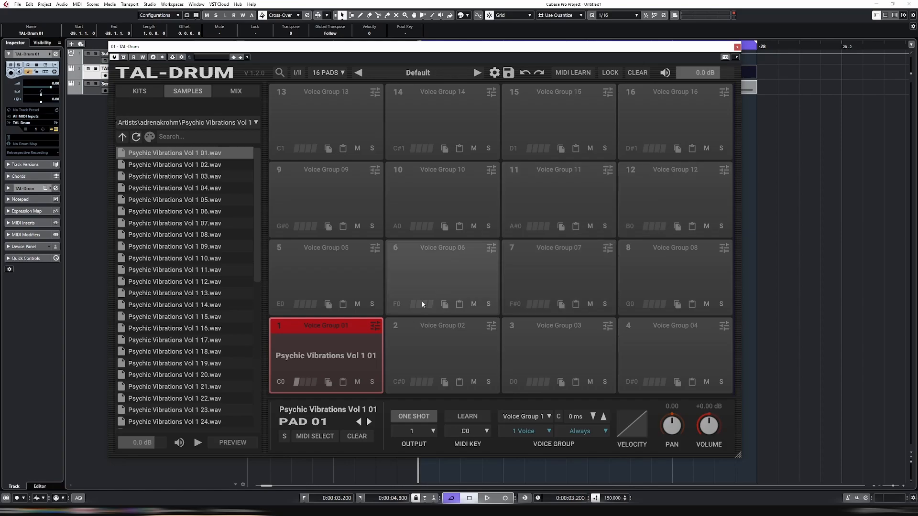
click(375, 325)
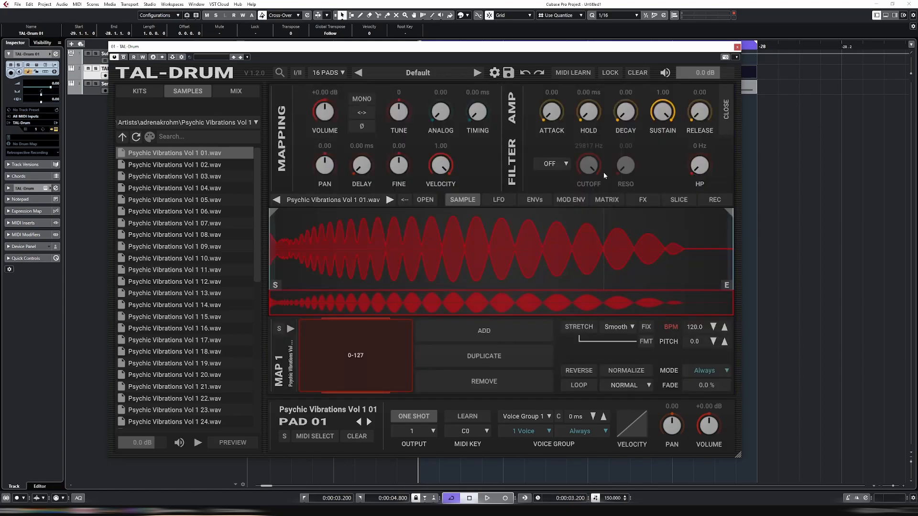
click(727, 109)
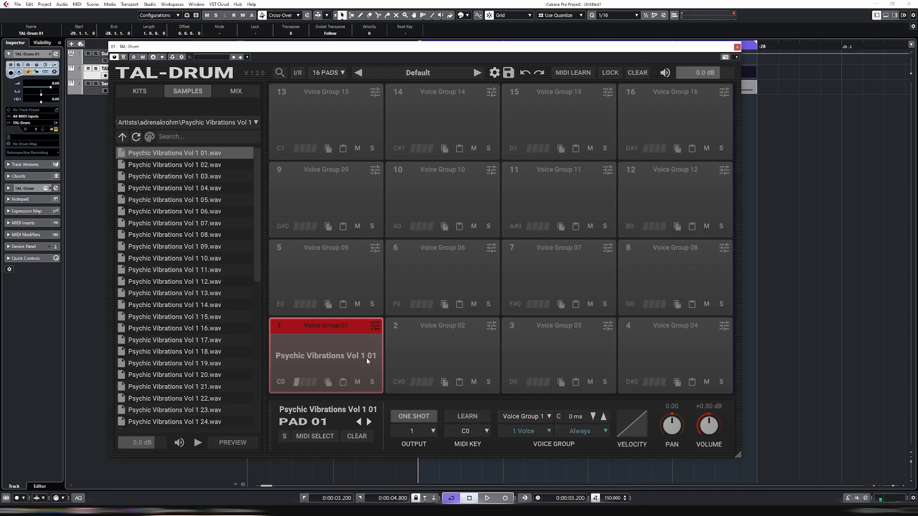
Step: Move the plugin window clear of the timeline ruler, play the looped section and stop playback
drag(304, 50, 338, 76)
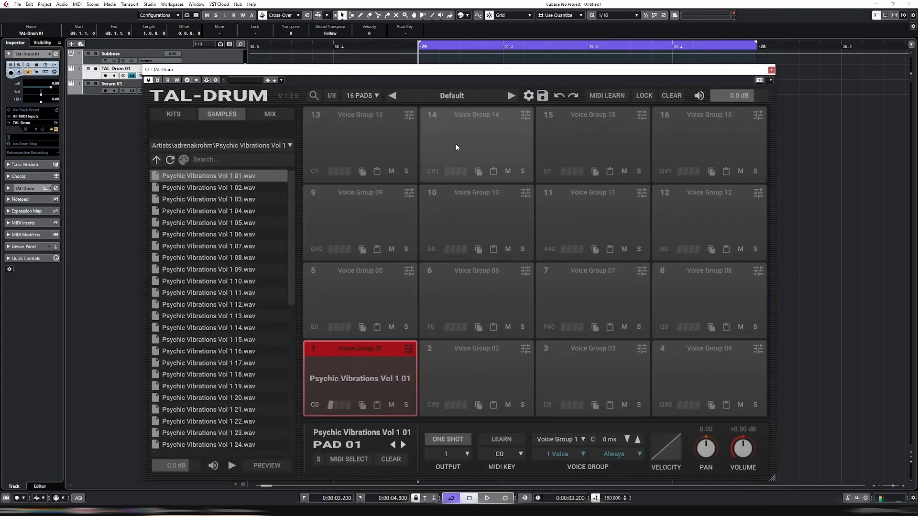
key(space)
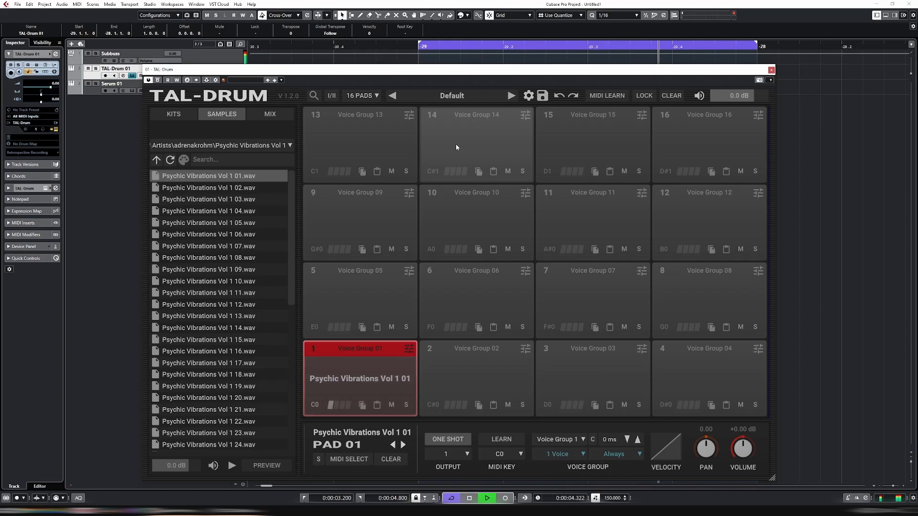
key(space)
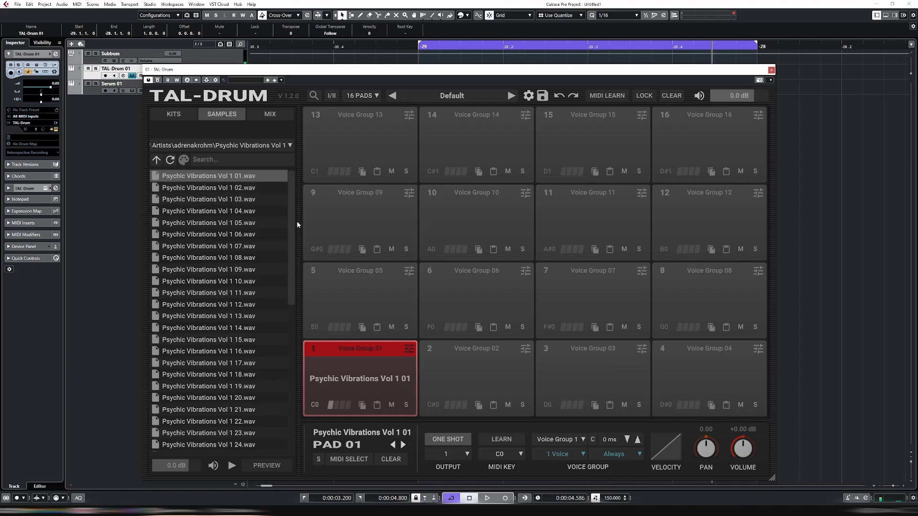
Step: Turn on sample preview in the browser and reposition the plugin window just below the timeline ruler
drag(346, 72, 347, 50)
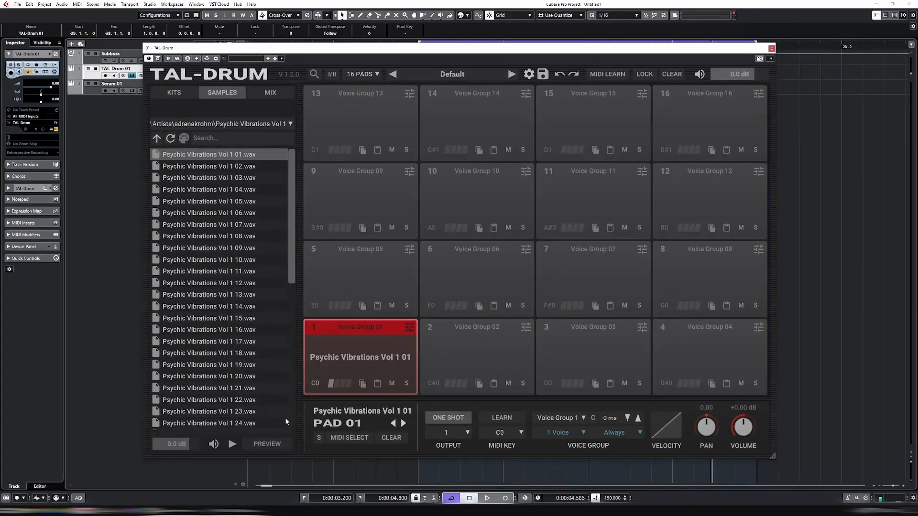
click(277, 444)
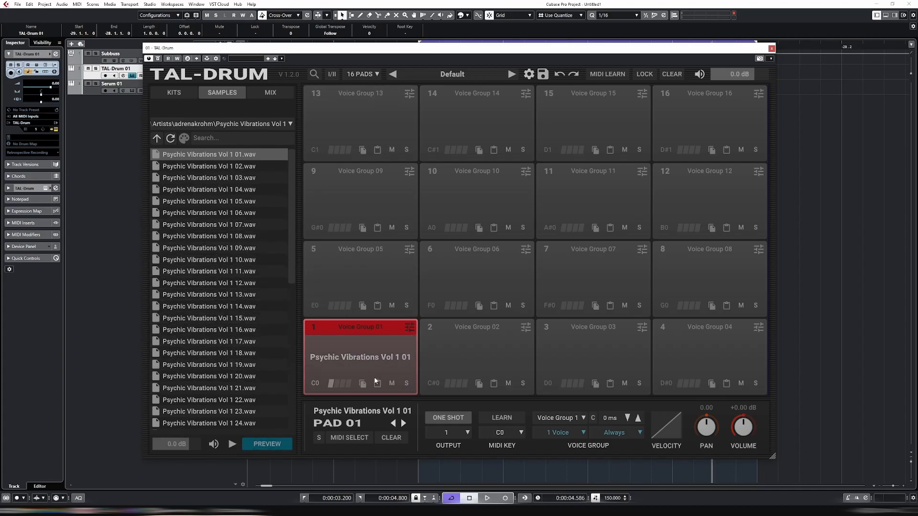
drag(367, 53, 369, 63)
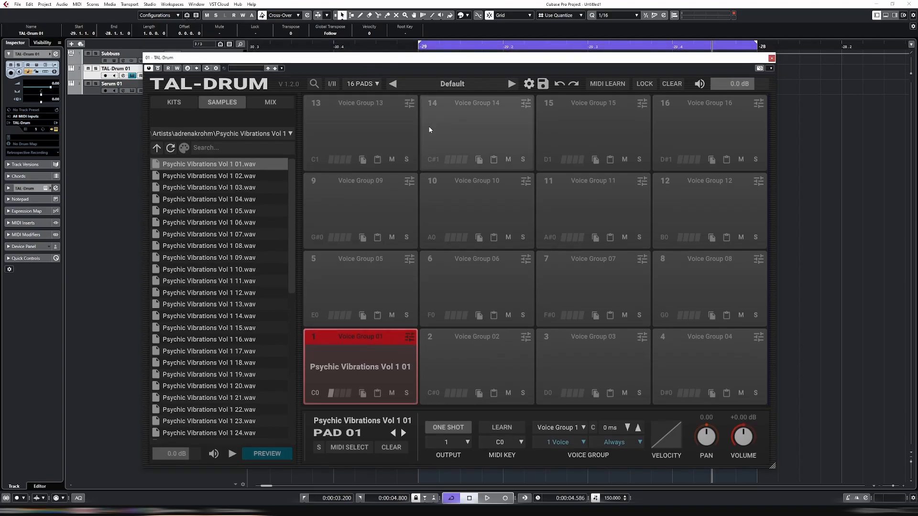
Step: Start loop playback and audition the Psychic Vibrations Vol 1 samples one after another on pad 1, from 02 through 13
key(space)
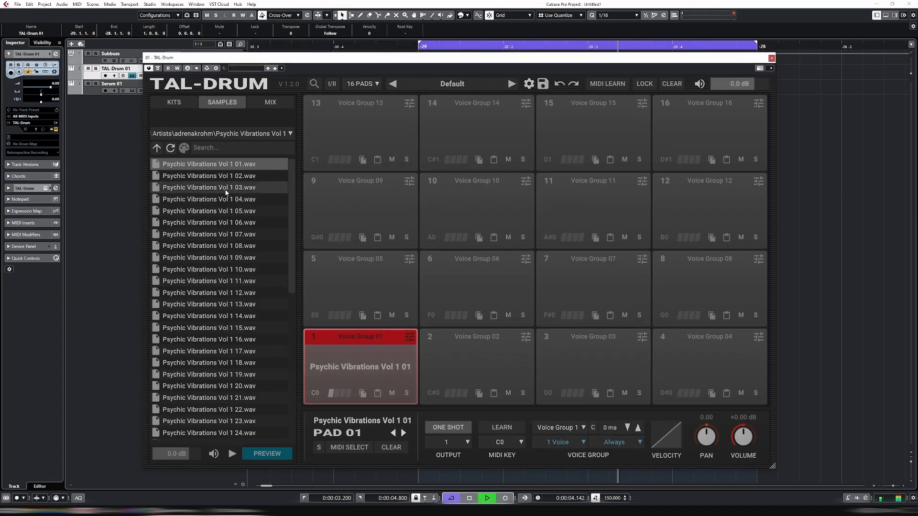
click(232, 180)
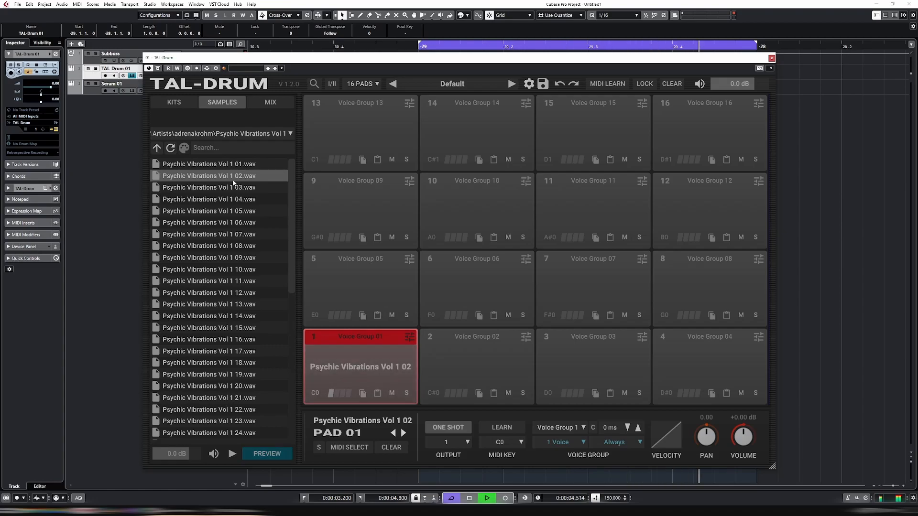
key(Down)
key(Down)
key(Down)
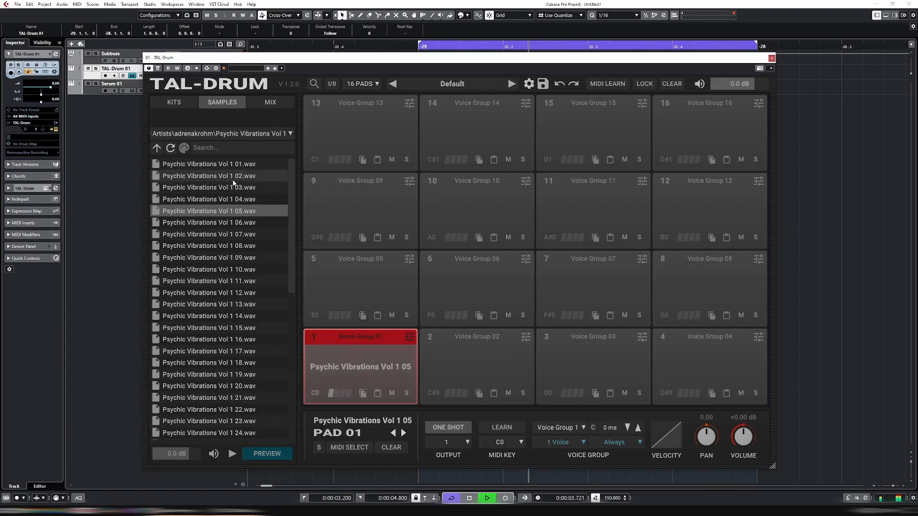
key(Down)
key(Down)
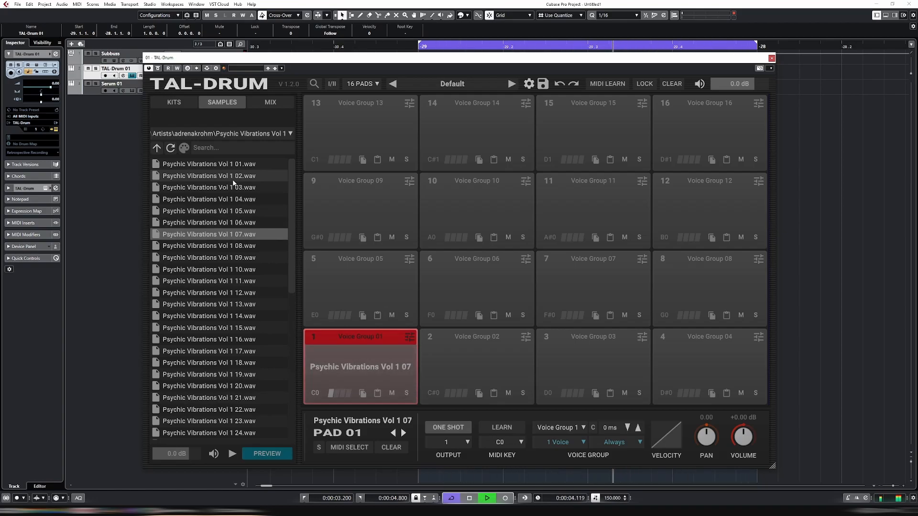
key(Down)
key(Down)
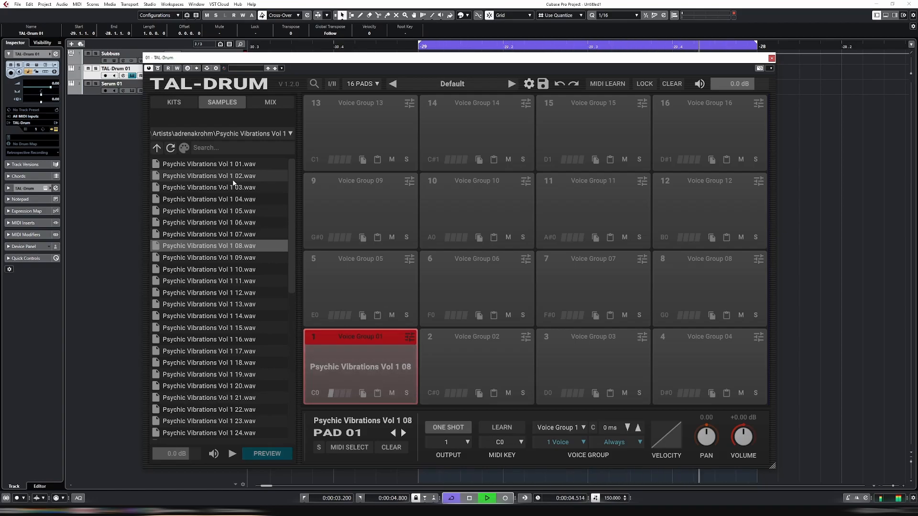
key(Down)
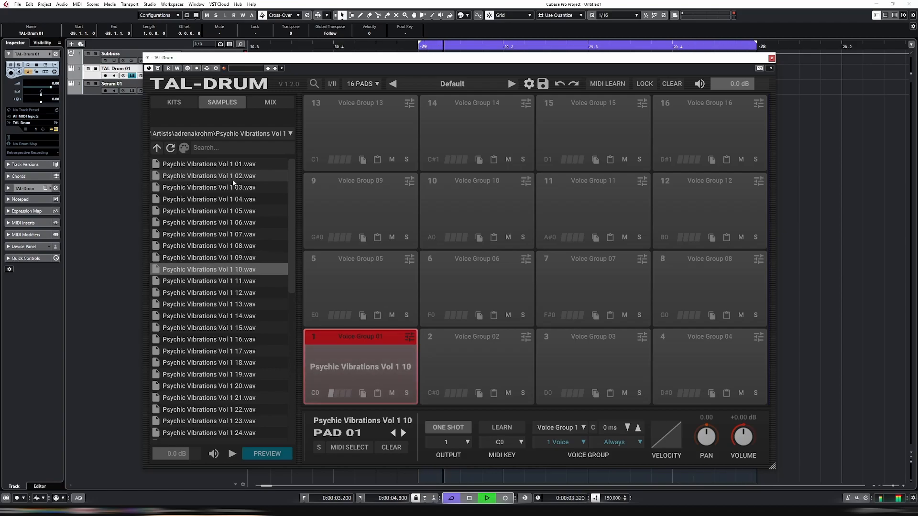
key(Down)
key(Down)
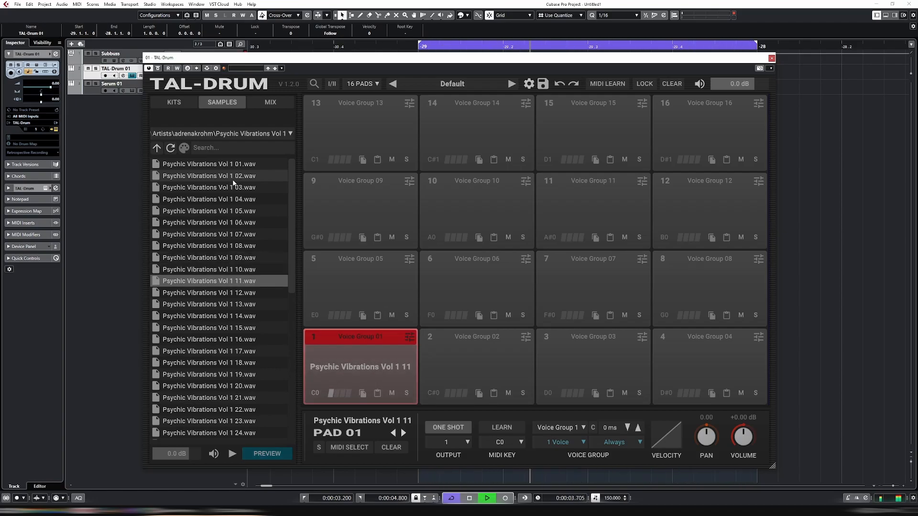
key(Down)
key(Down)
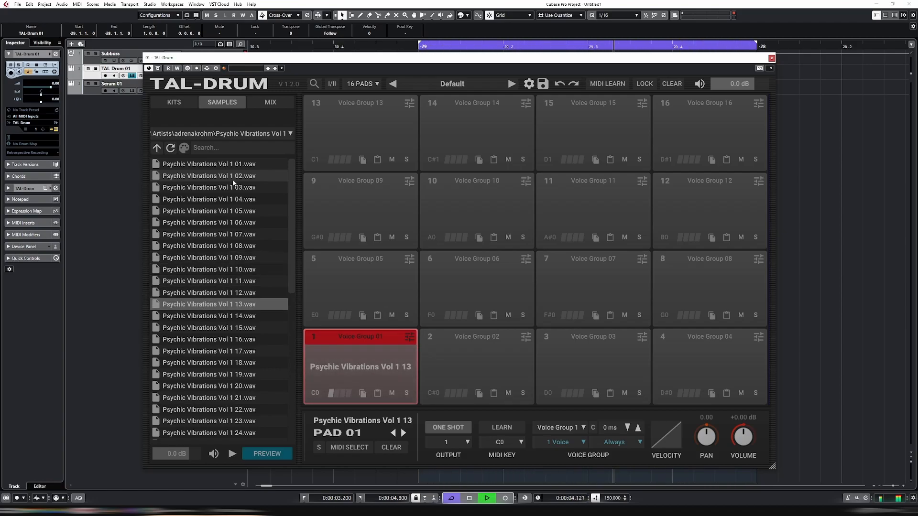
Step: Audition samples farther down the list on pad 1 over the loop, including Psychic Vibrations Vol 1 43 and 50, and stop playback
scroll(239, 335, down, 4)
click(240, 340)
scroll(241, 341, down, 5)
click(241, 352)
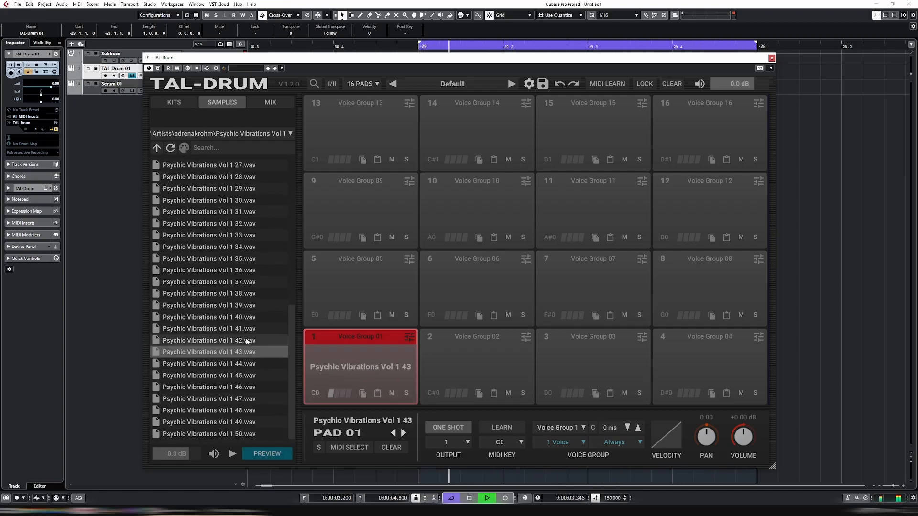
click(238, 438)
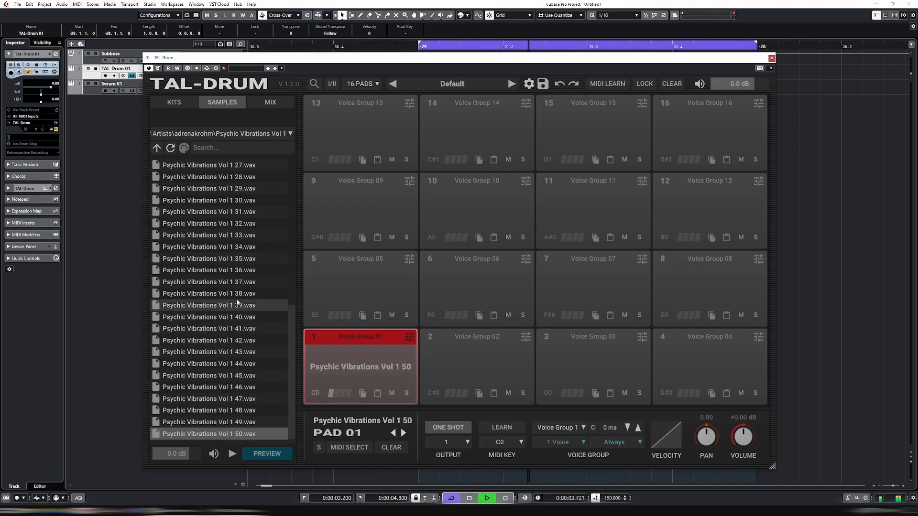
scroll(205, 260, up, 10)
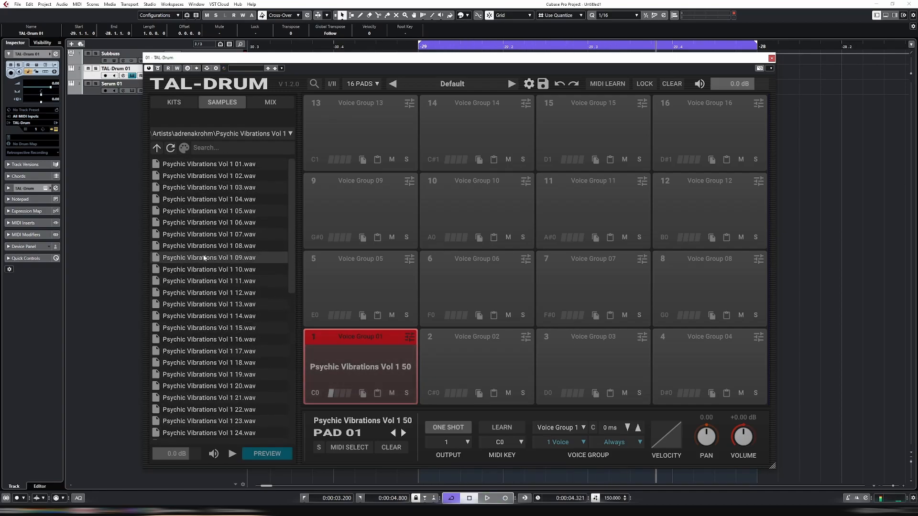
scroll(208, 269, down, 10)
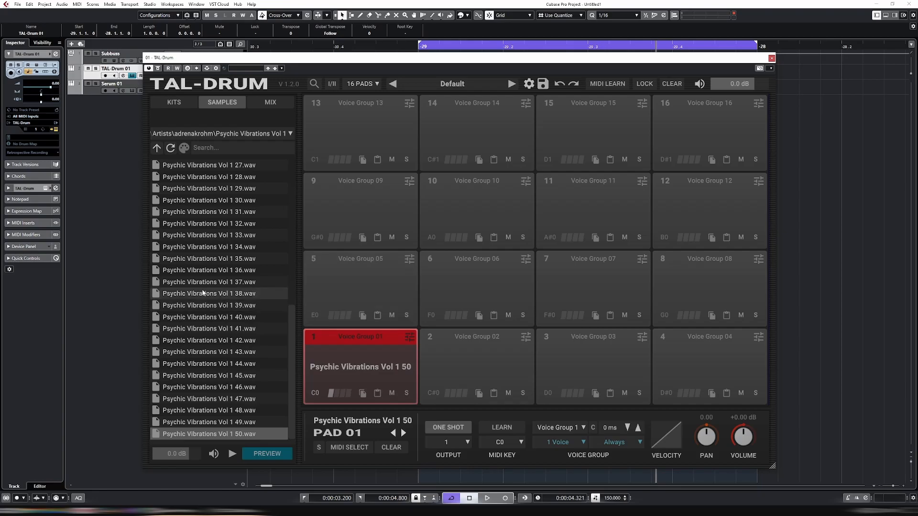
scroll(243, 284, up, 9)
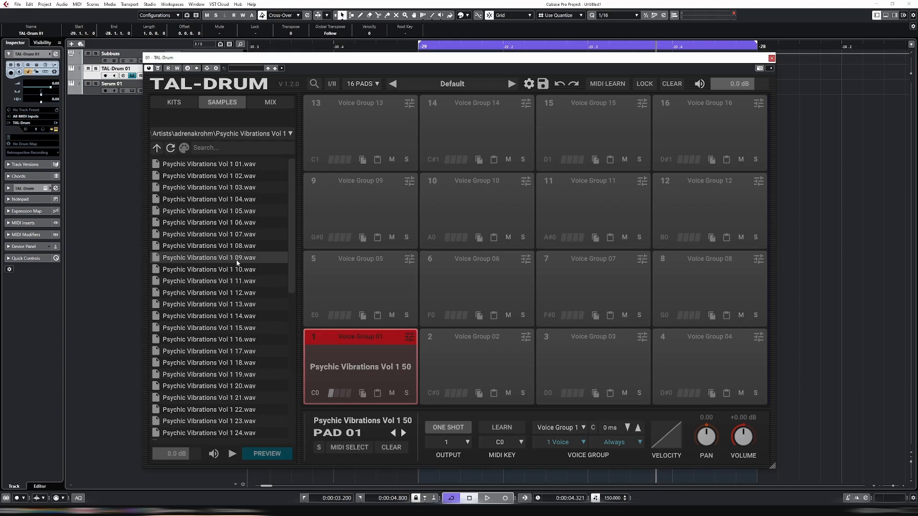
drag(294, 237, 308, 185)
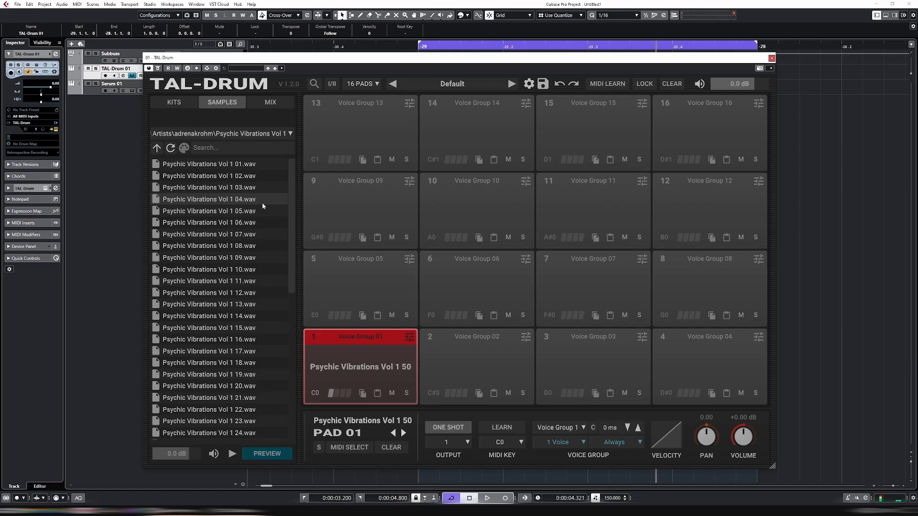
Step: With playback stopped, step through the samples on pad 1 from Psychic Vibrations Vol 1 06 to 22
click(253, 222)
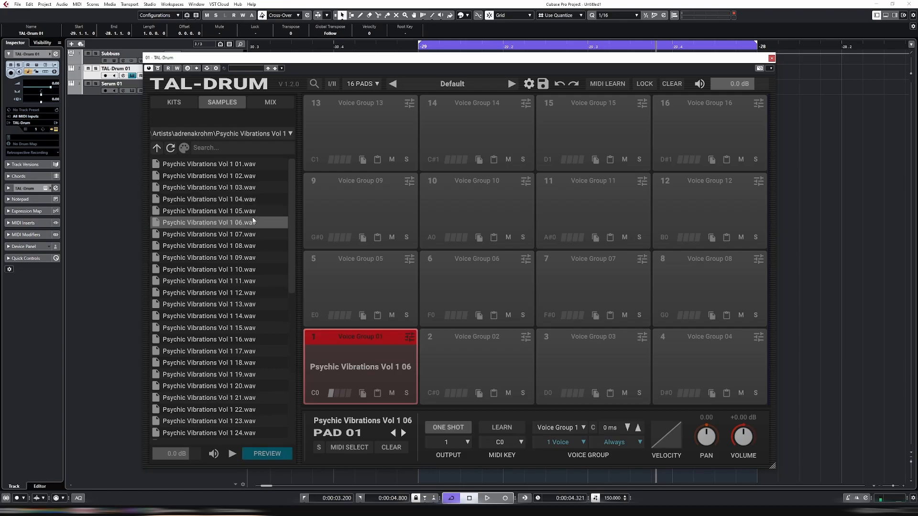
key(Down)
key(Down)
key(Down)
key(Down)
key(Down)
key(Down)
key(Down)
key(Down)
key(Down)
key(Down)
key(Down)
key(Down)
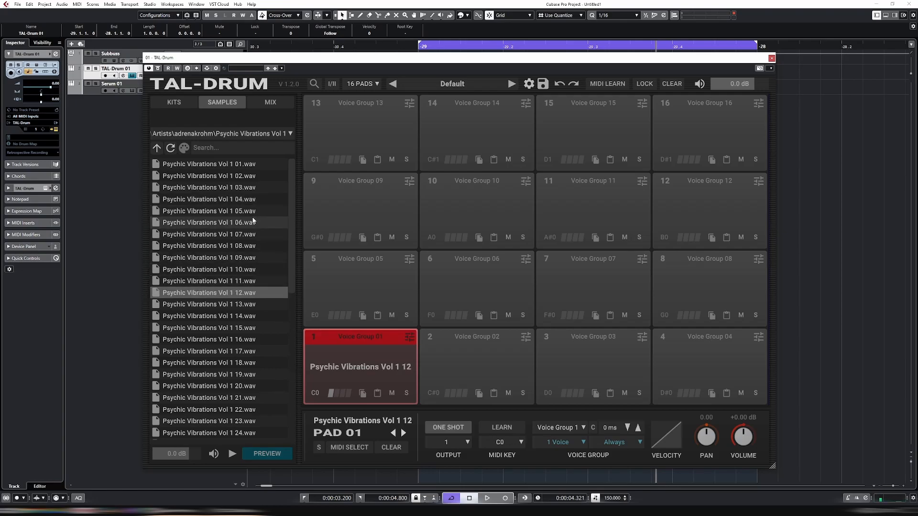
key(Down)
key(Down)
key(Down)
key(Down)
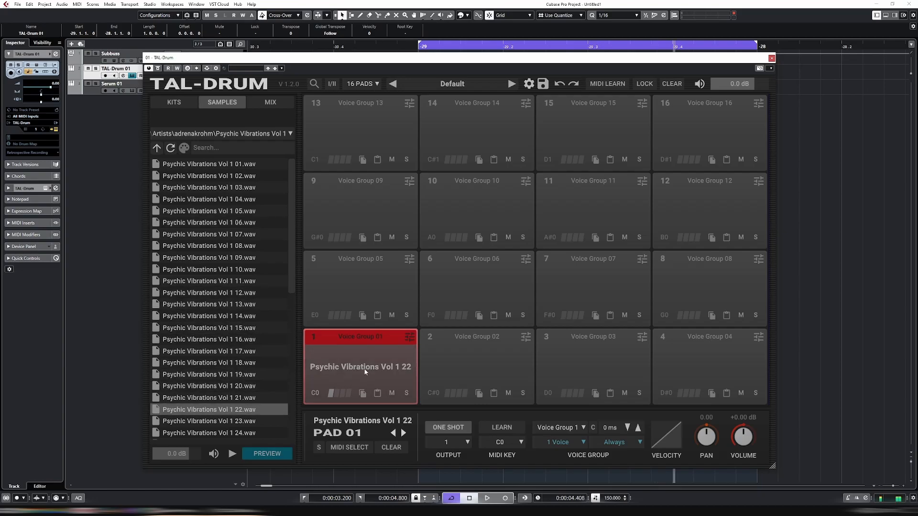
Step: Turn off sample preview in the browser, leaving Psychic Vibrations Vol 1 01 on pad 1
click(275, 455)
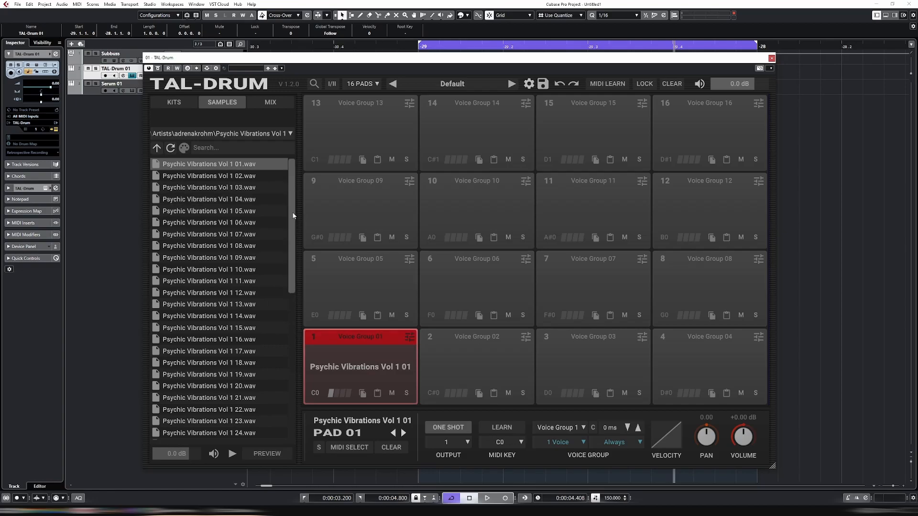
drag(294, 216, 267, 145)
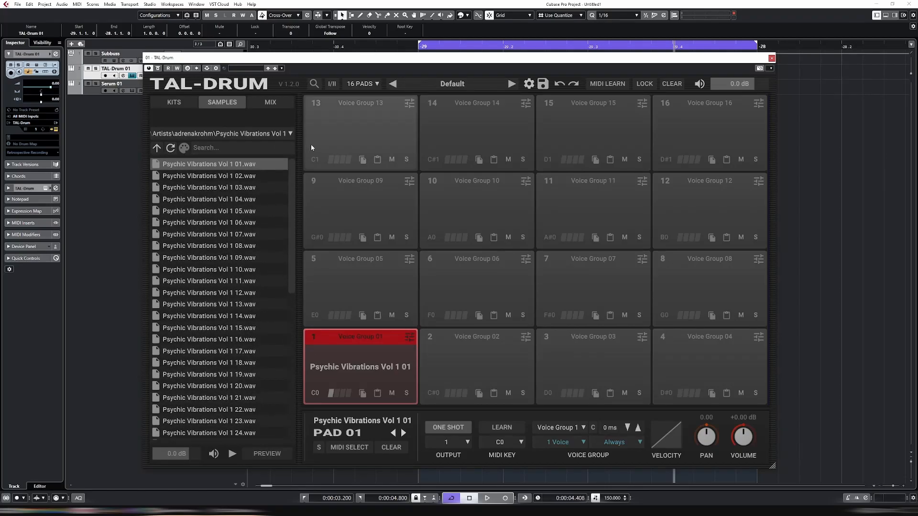